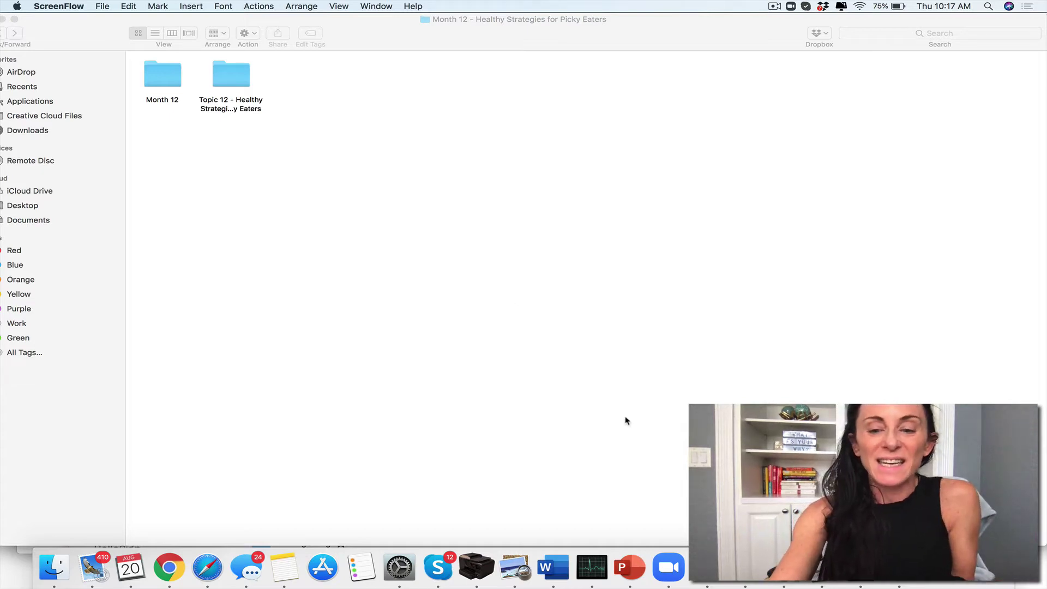
- Brighten the screen and open the 'Topic 12 - Healthy Strategies for Picky Eaters' folder
key(F2)
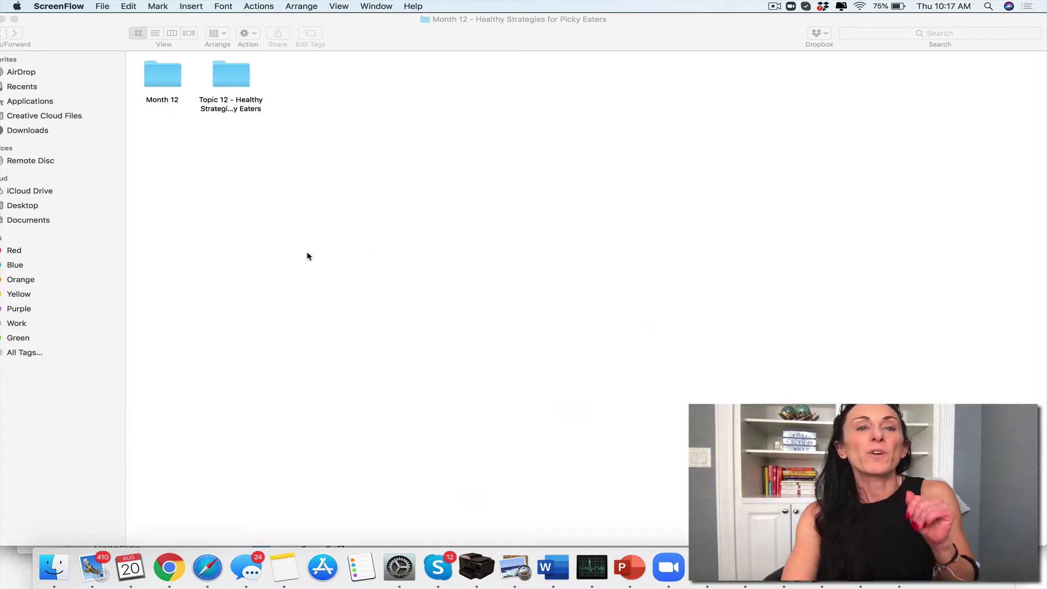
double_click(229, 81)
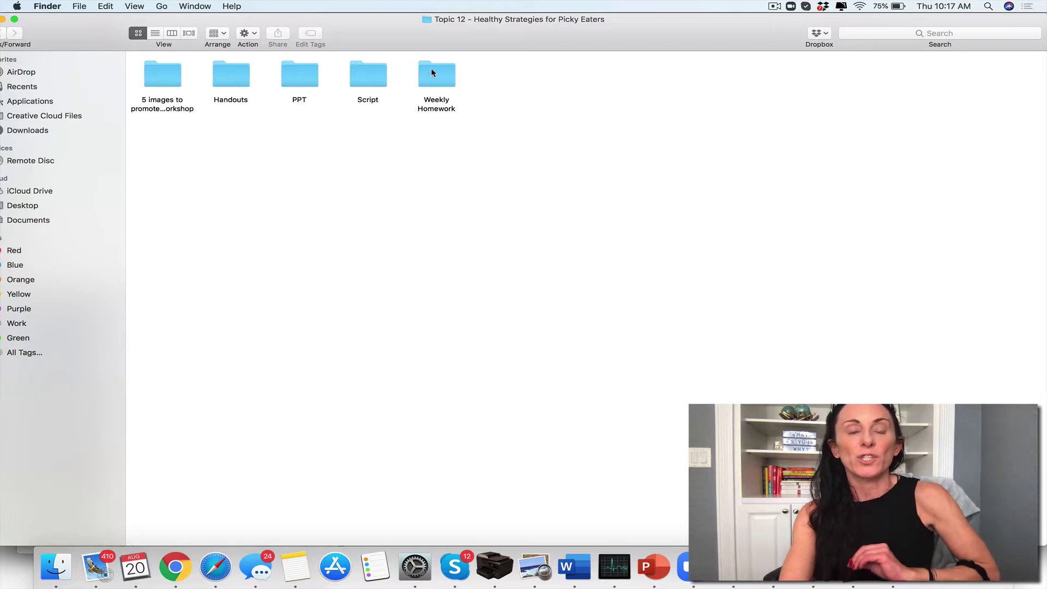
- Open the PPT folder's Healthy Strategies for Picky Eaters .pptx deck in PowerPoint
double_click(295, 79)
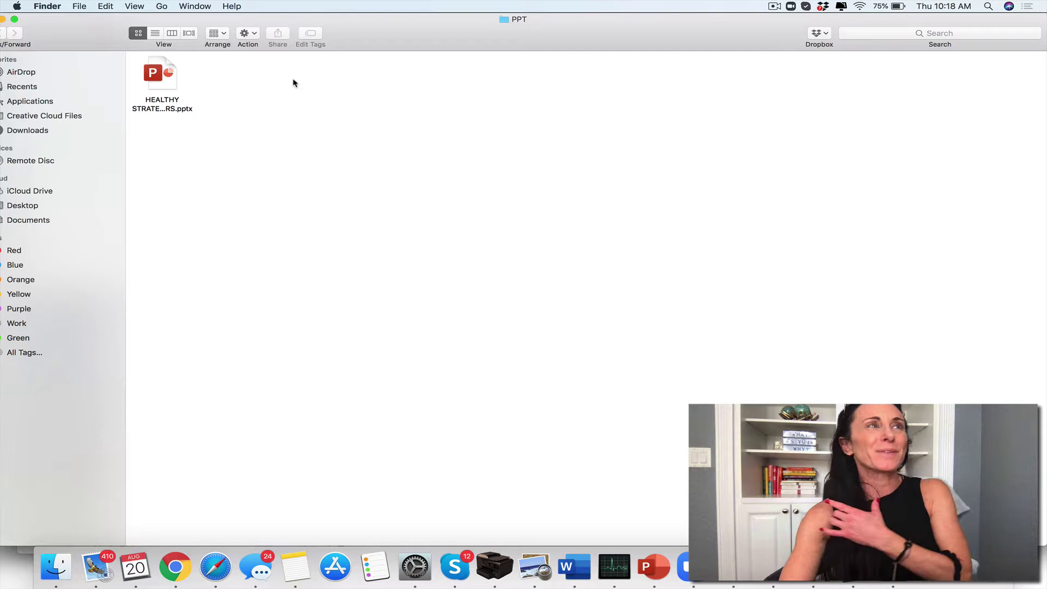
double_click(165, 78)
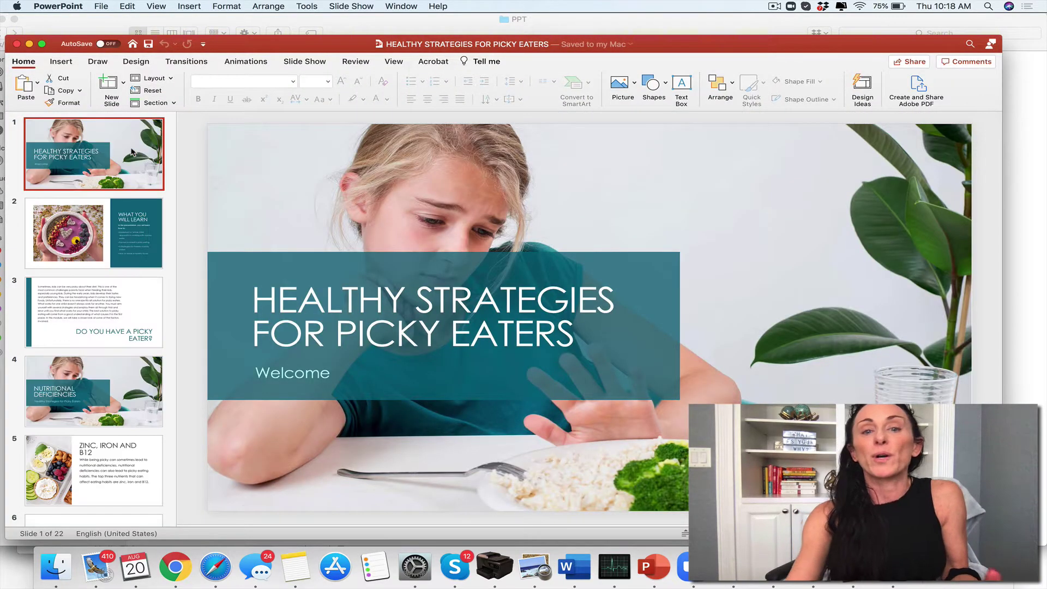
- Page from What You Will Learn through the zinc, iron and B12 slides to sensory challenges
key(Down)
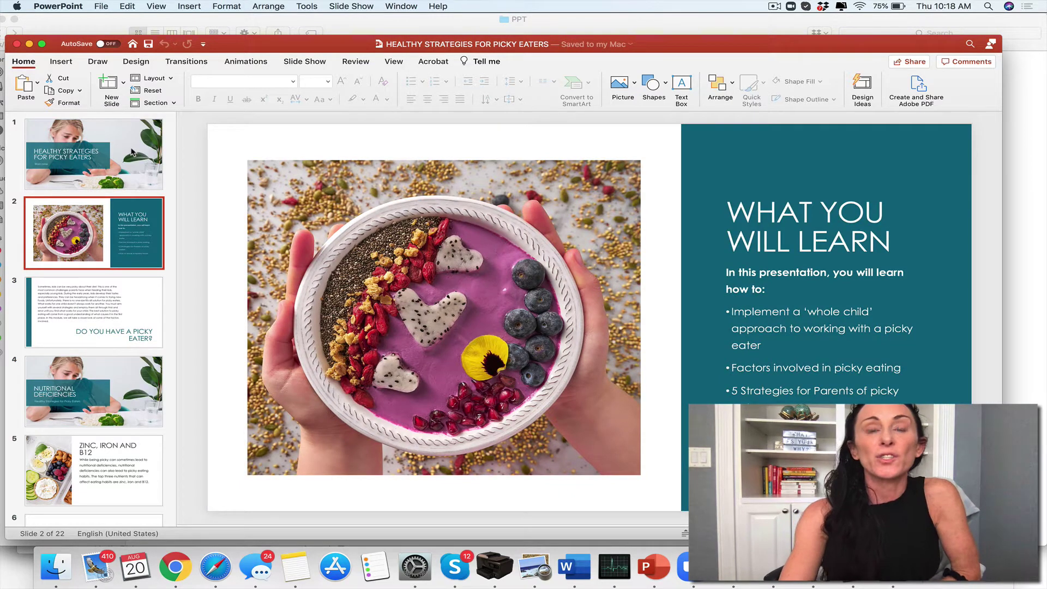
key(Down)
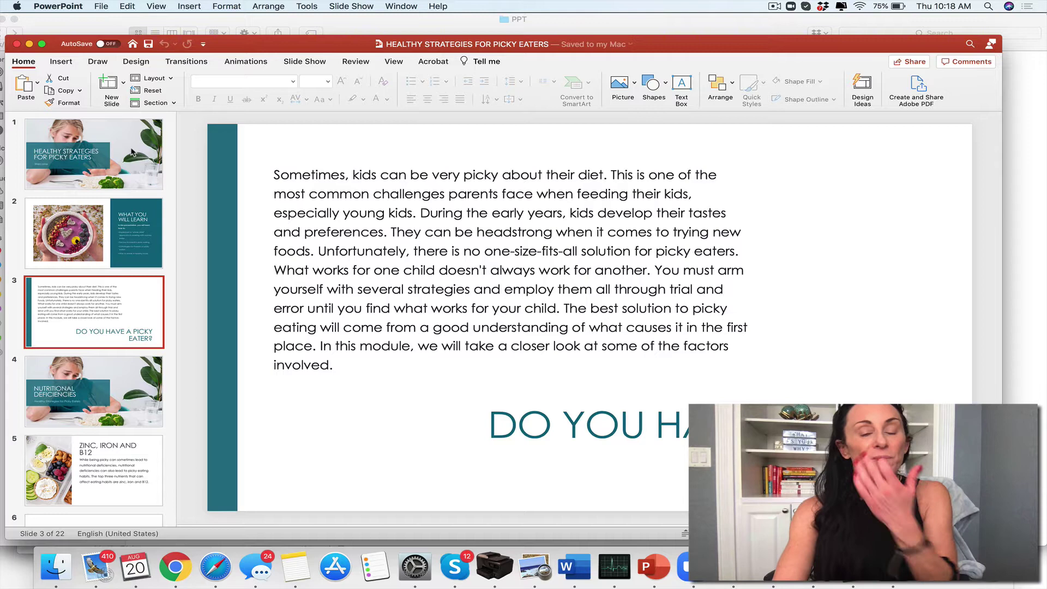
key(Down)
key(Down)
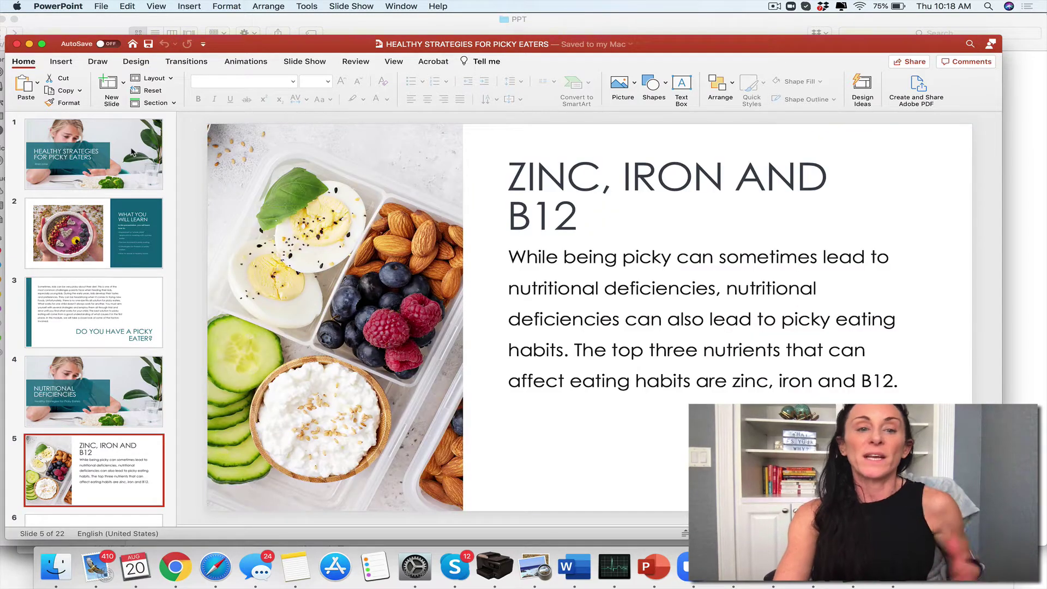
key(Down)
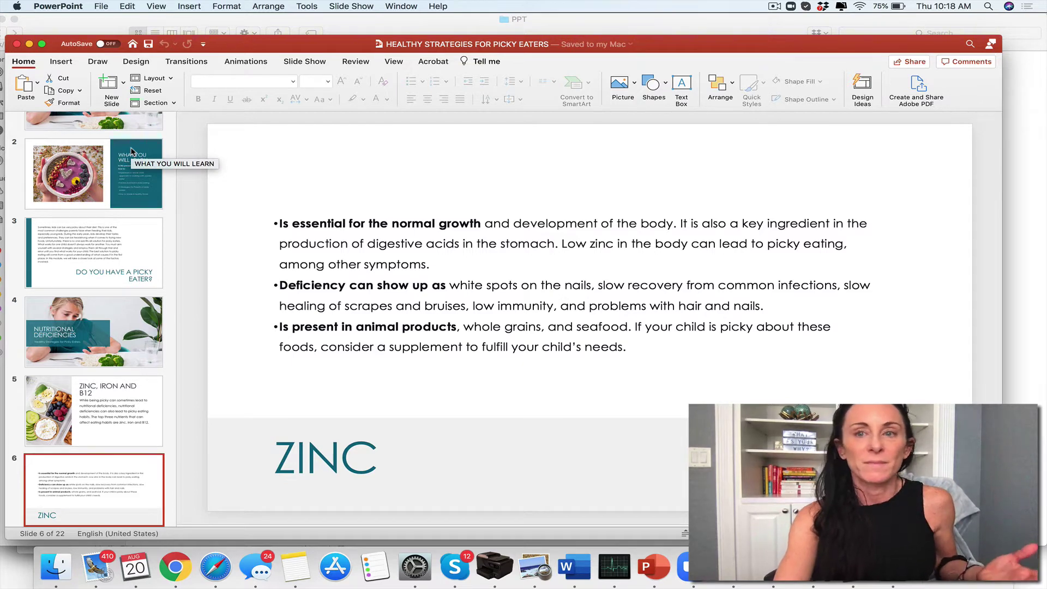
key(Down)
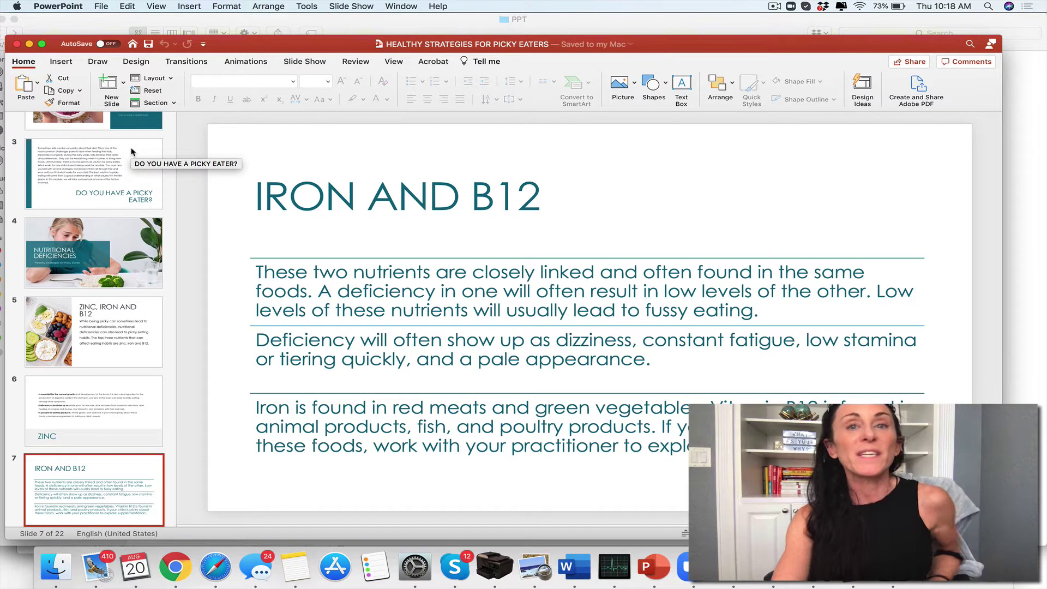
key(Down)
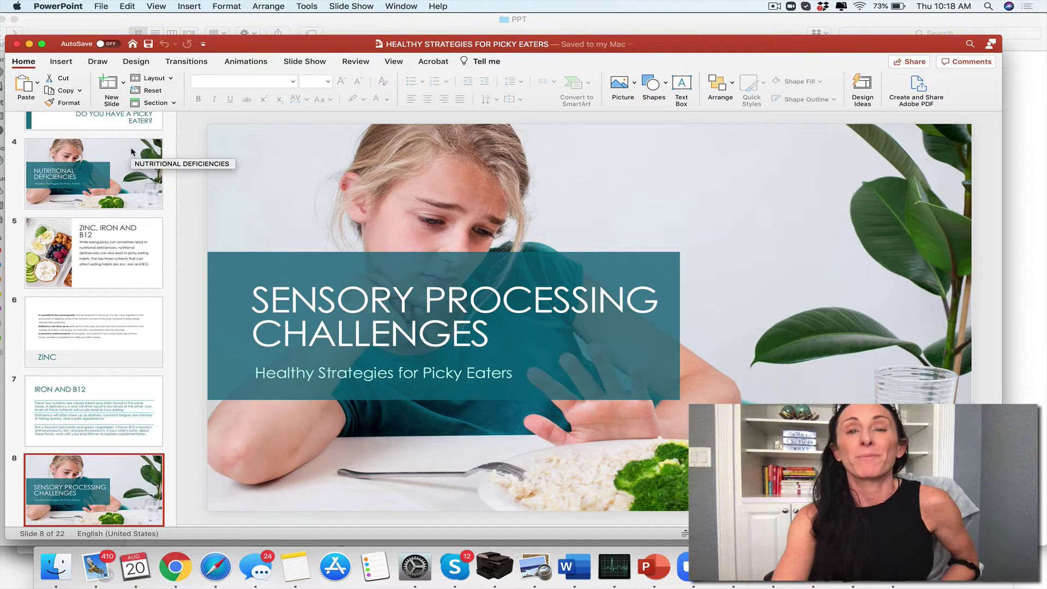
key(Down)
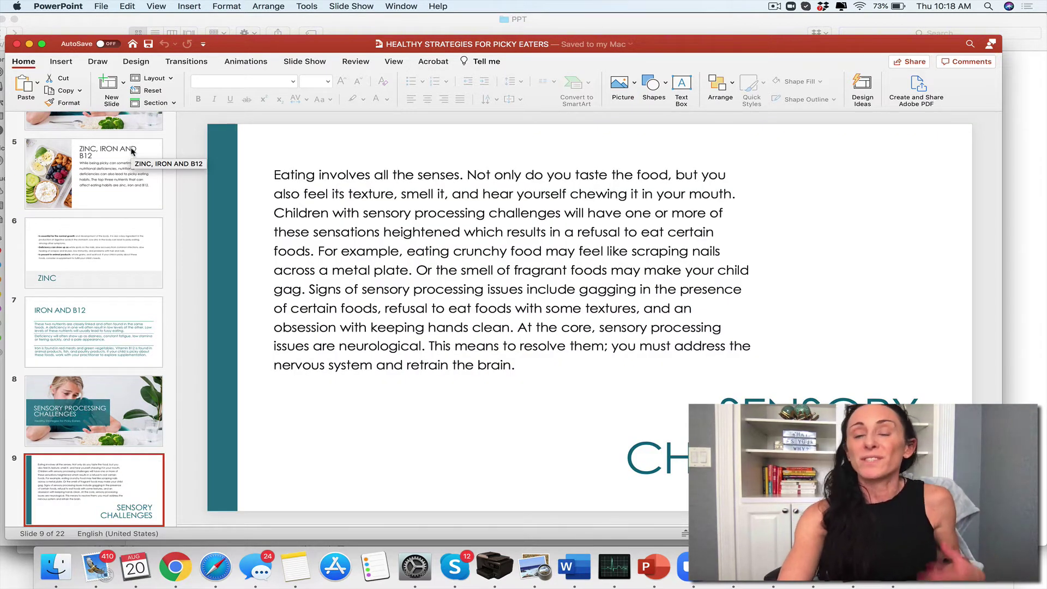
- Page from Digestive Issues through 5 Strategies to How to Sneak in Healthy Foods
key(Down)
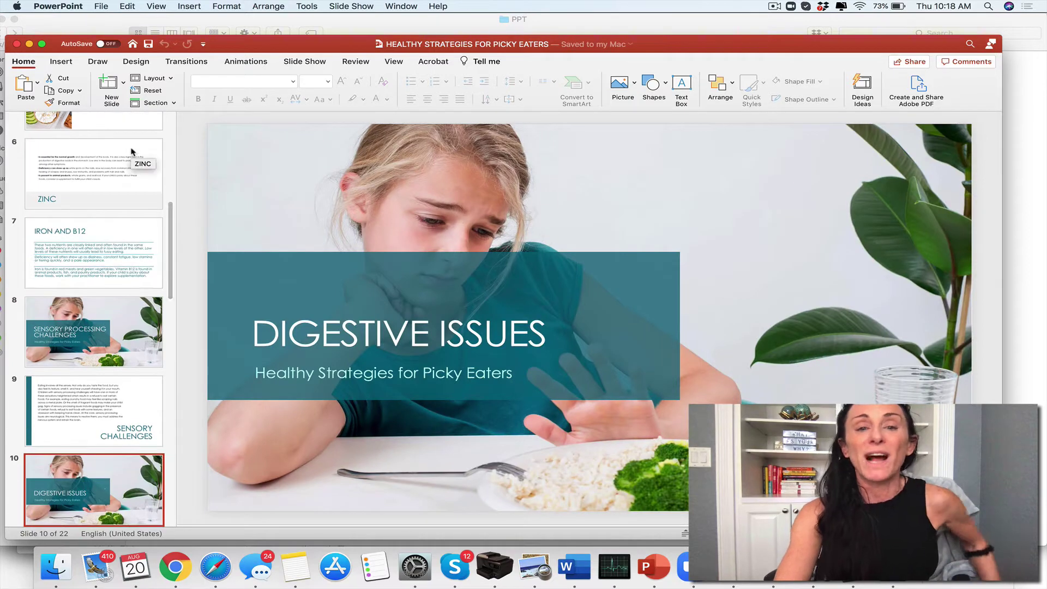
key(Down)
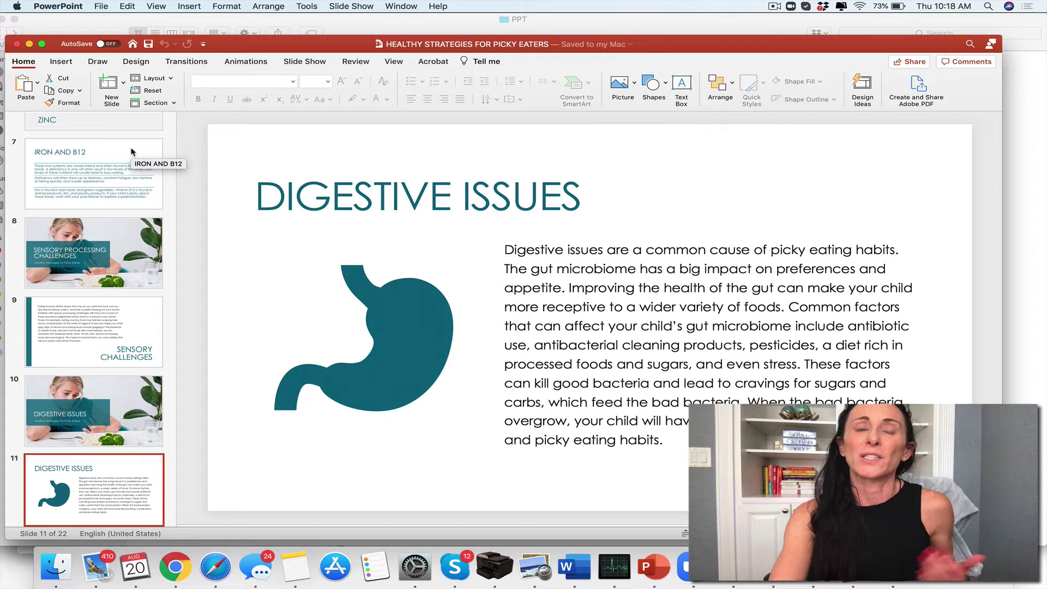
key(Down)
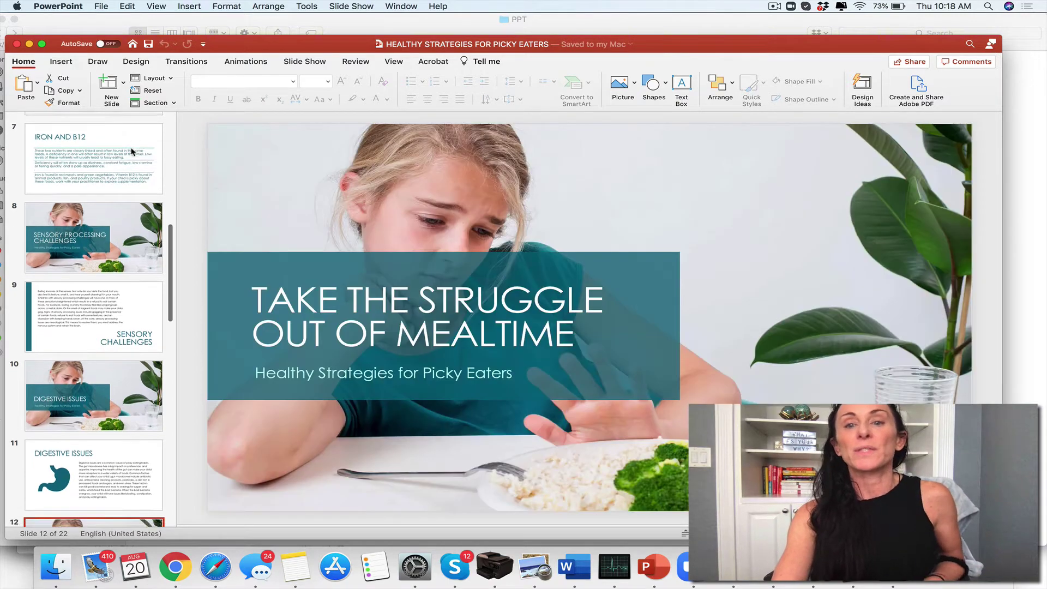
key(Down)
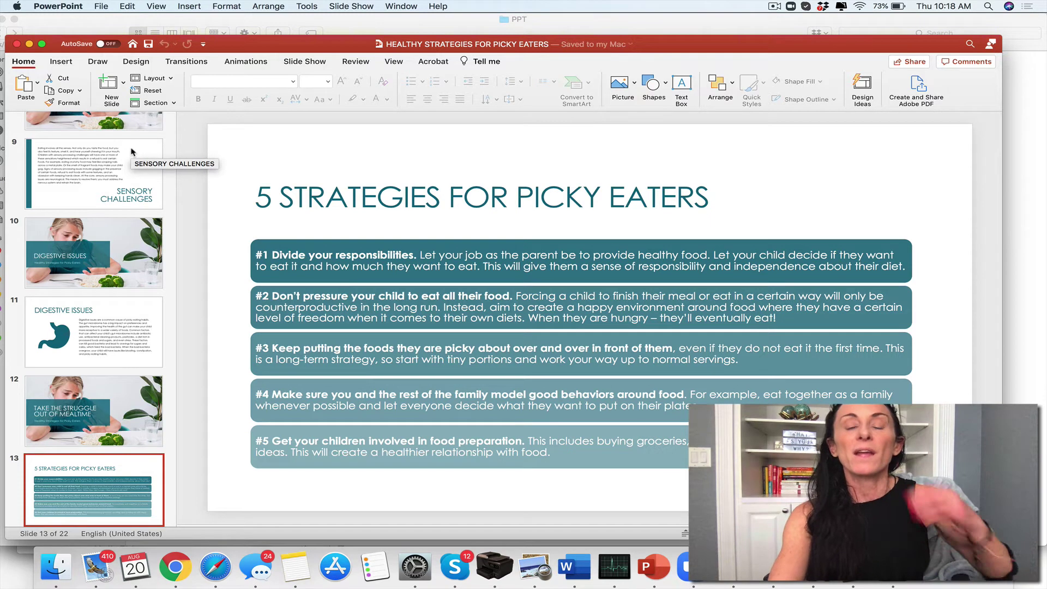
key(Down)
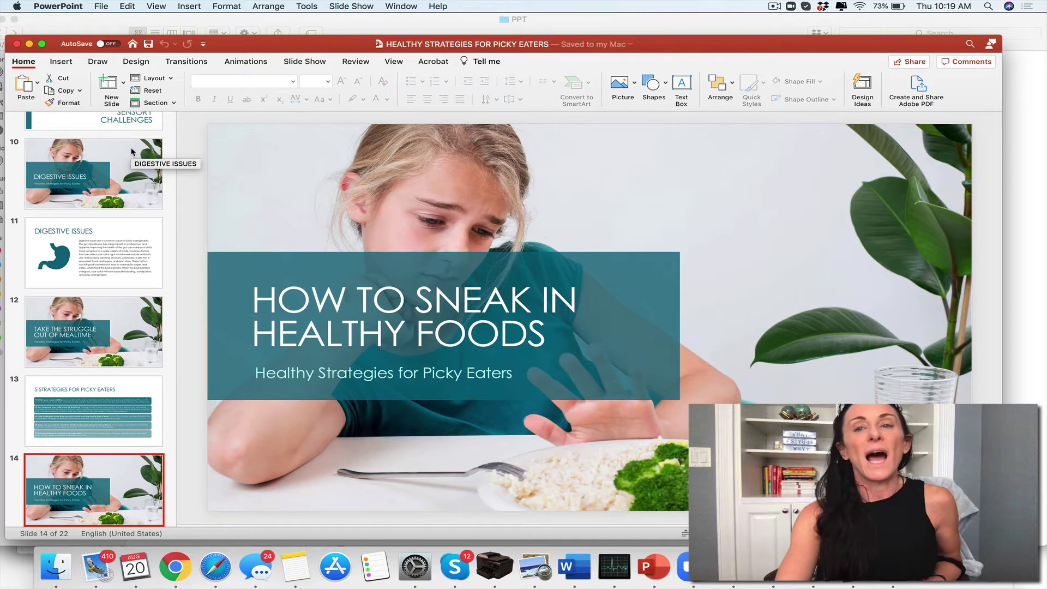
- Page through the Breakfast, Main Dishes, Snacks, Conclusion and Suggested Homework slides
key(Down)
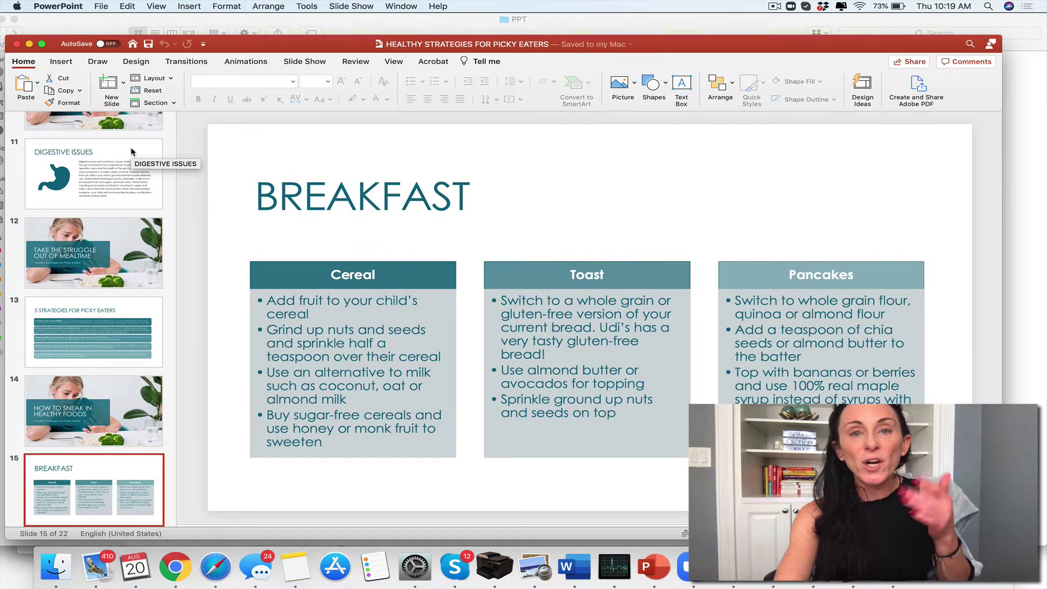
key(Down)
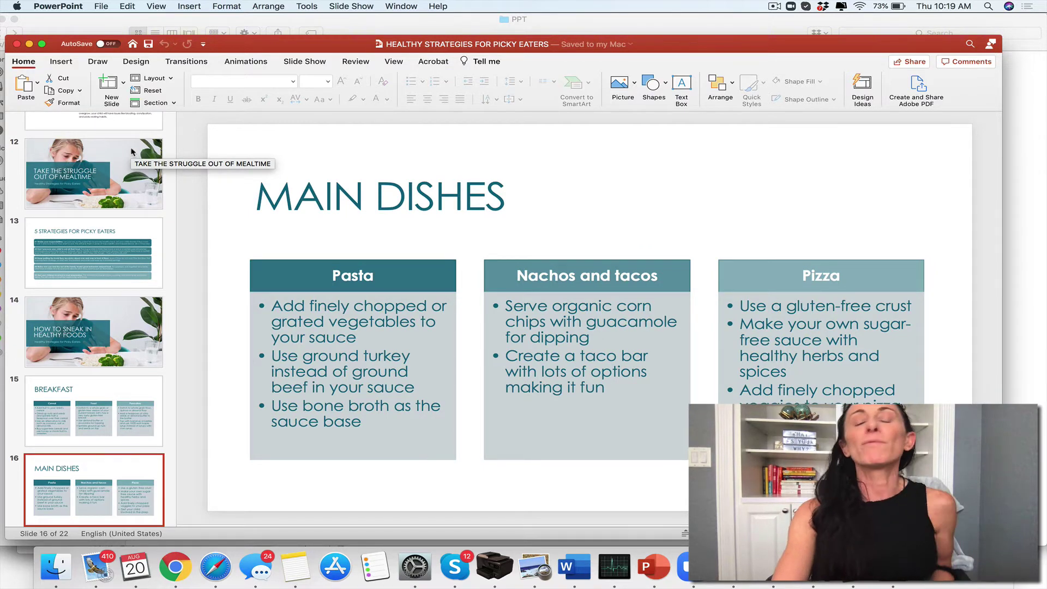
key(Down)
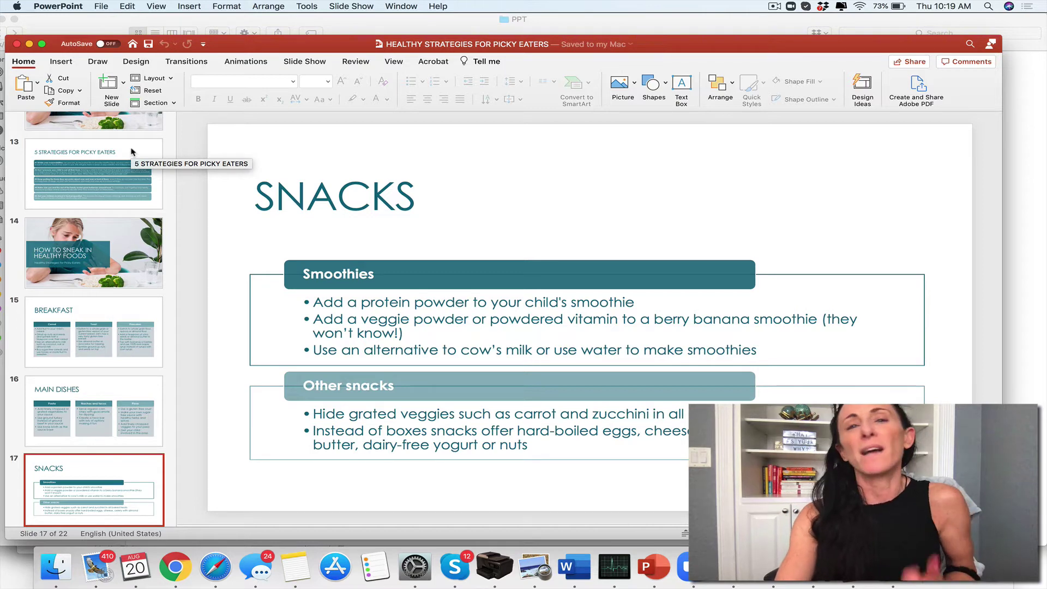
key(Down)
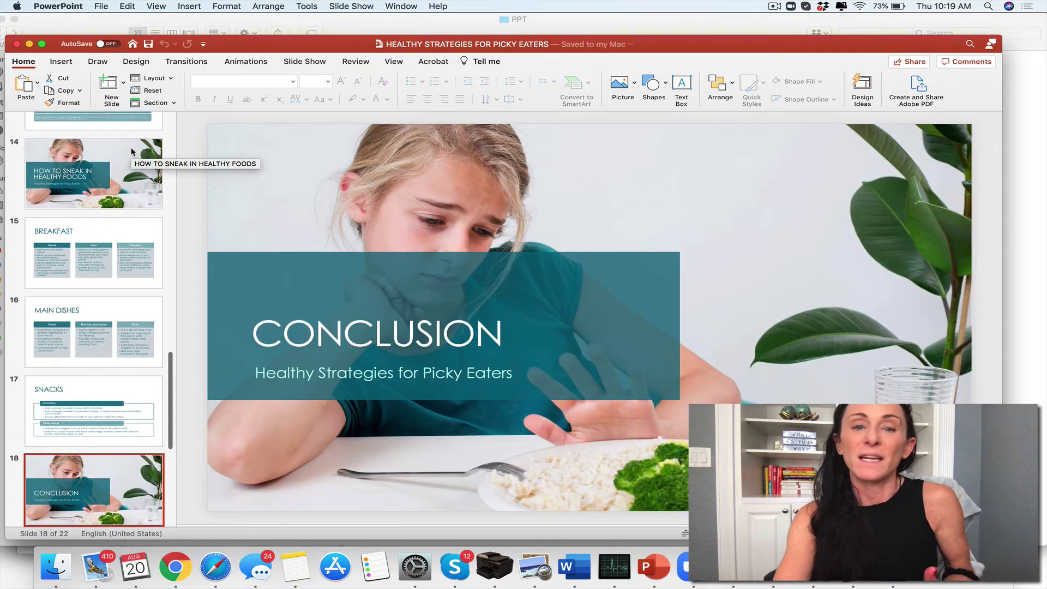
key(Down)
key(Down)
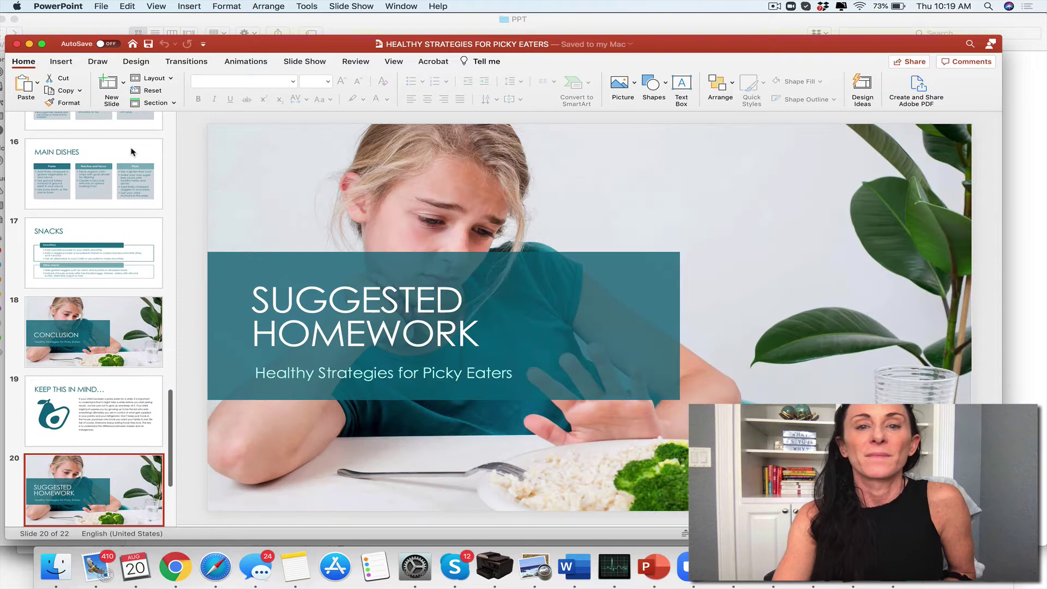
key(Down)
key(Down)
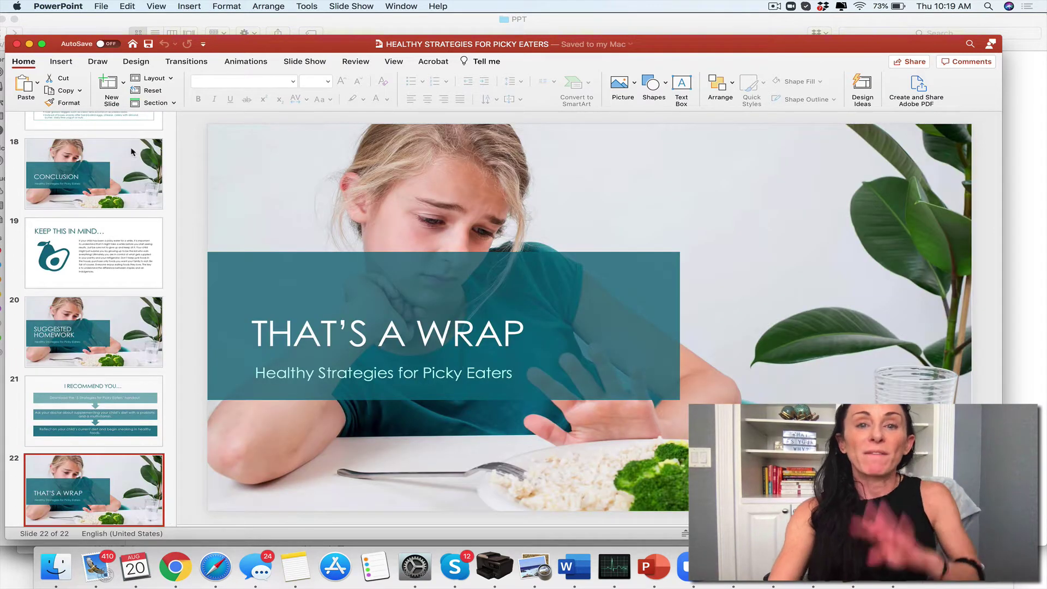
- Close the deck and open the Weekly Homework folder's Week 1 folder
click(17, 43)
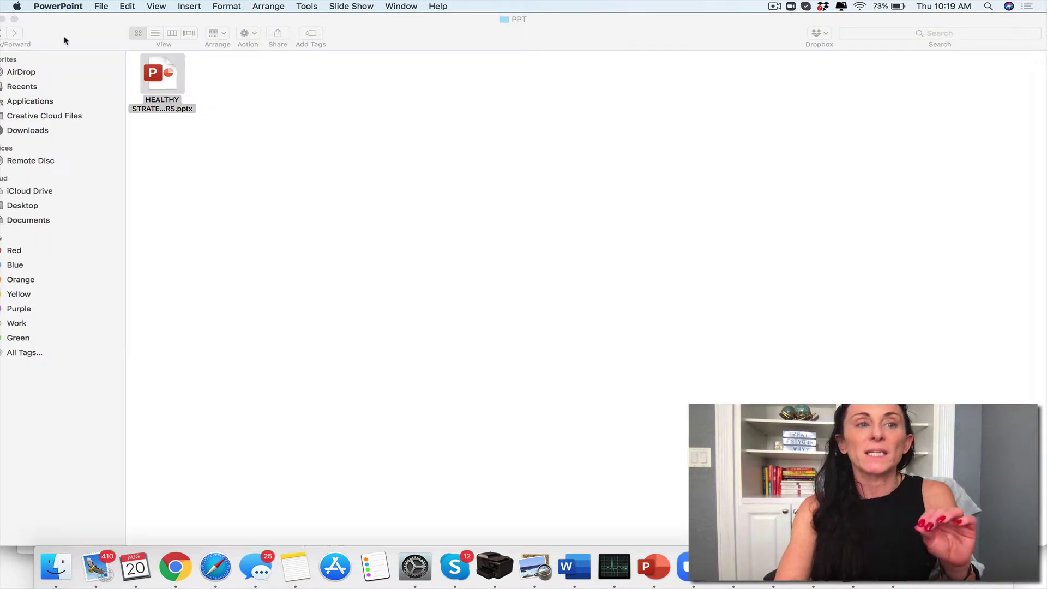
click(3, 35)
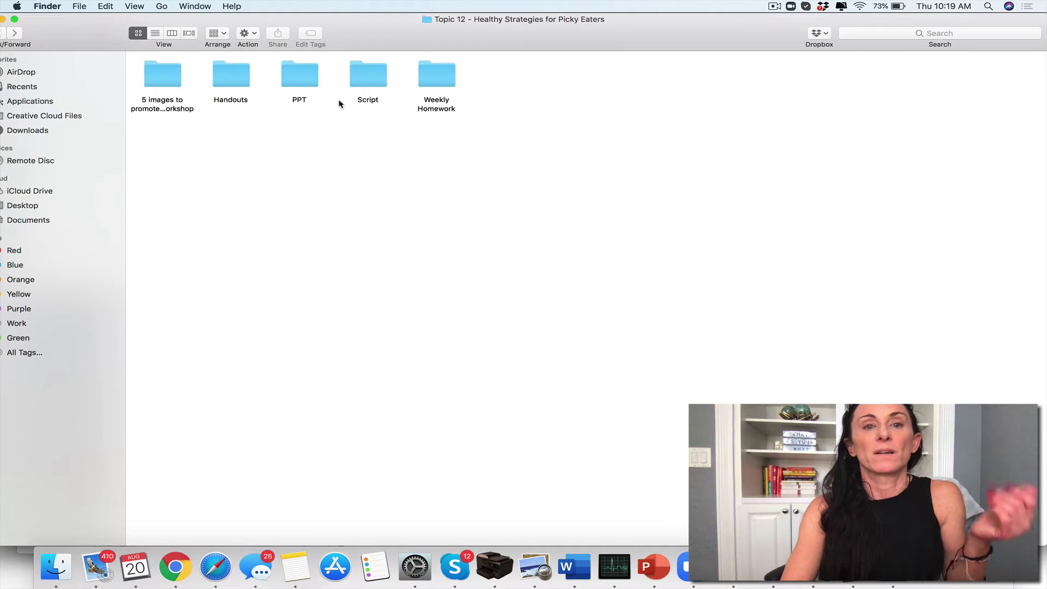
double_click(428, 82)
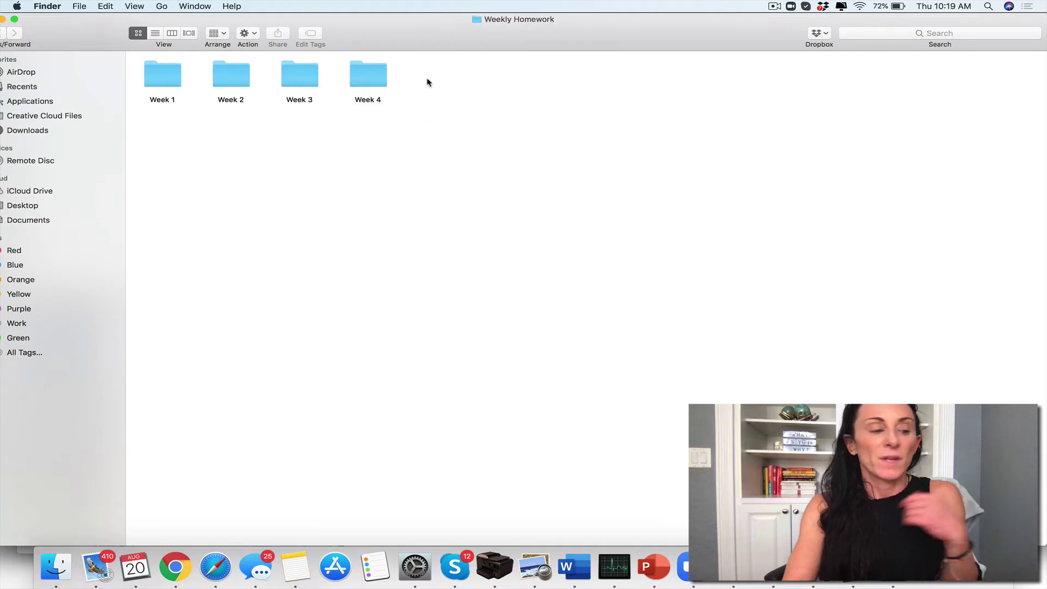
double_click(162, 80)
- Open the Week 1 homework document, then close both Word documents
click(156, 82)
double_click(156, 83)
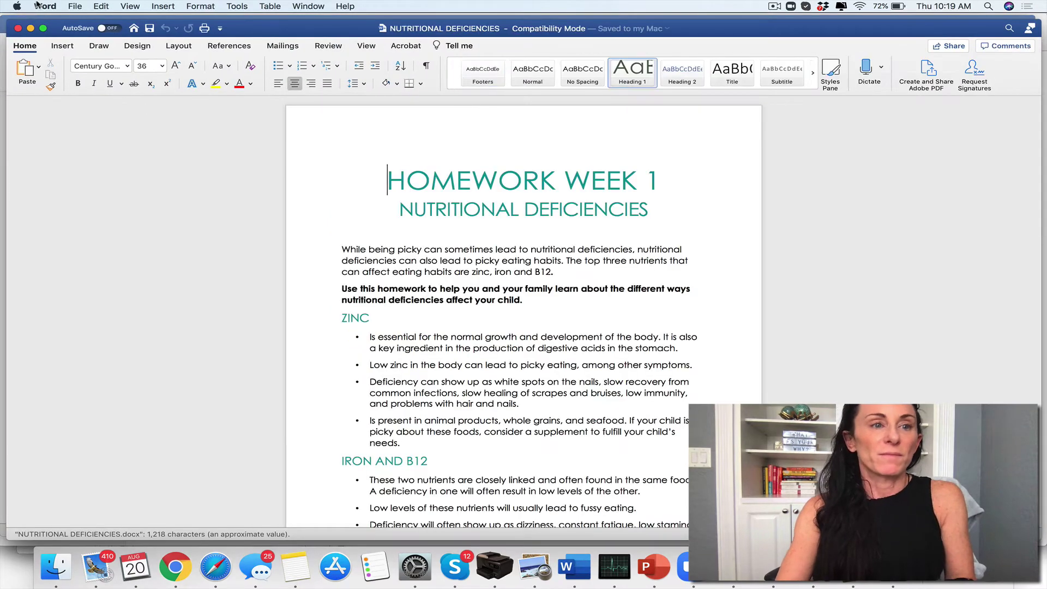
click(15, 29)
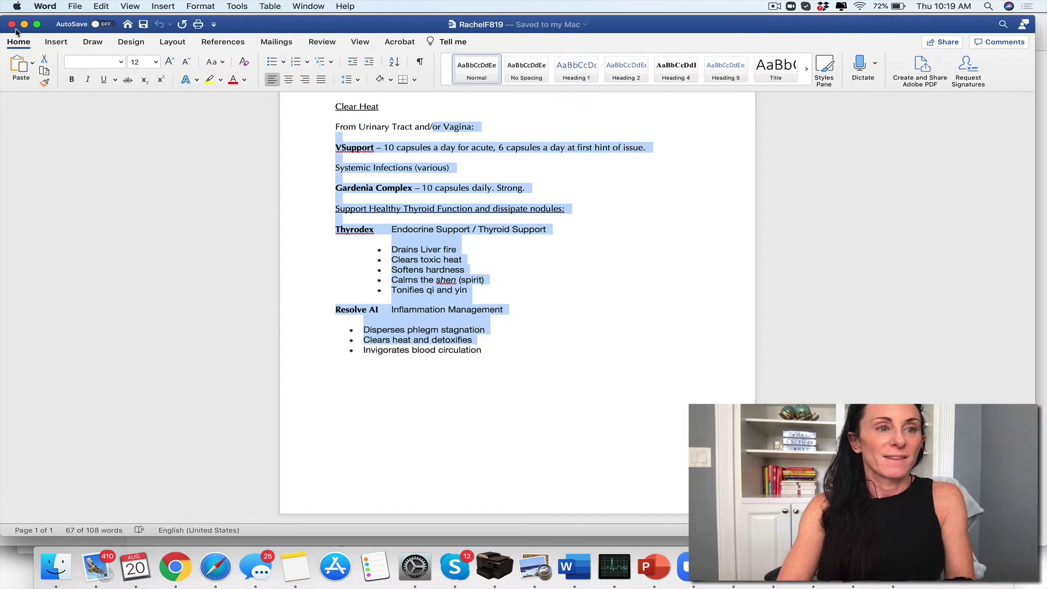
click(13, 25)
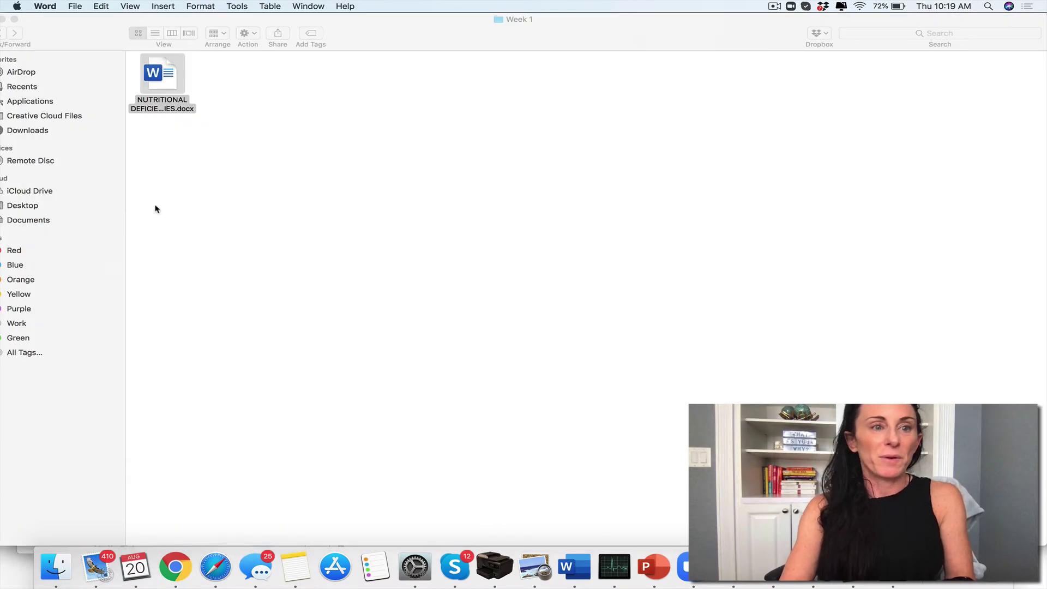
- Bring the Week 1 Finder window into view and go up to Weekly Homework
click(93, 43)
drag(67, 38, 87, 39)
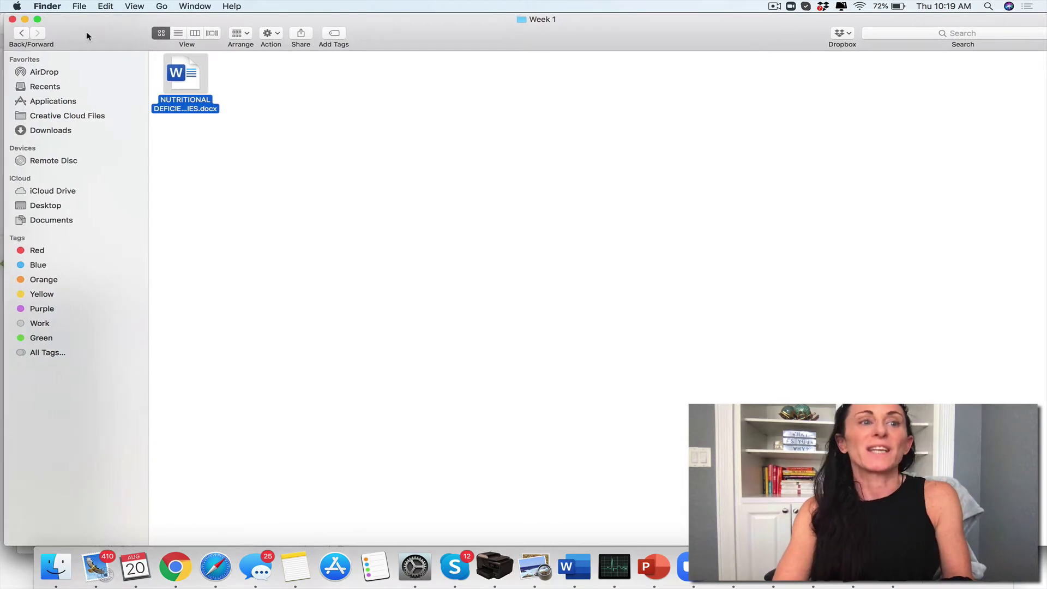
click(18, 33)
click(18, 34)
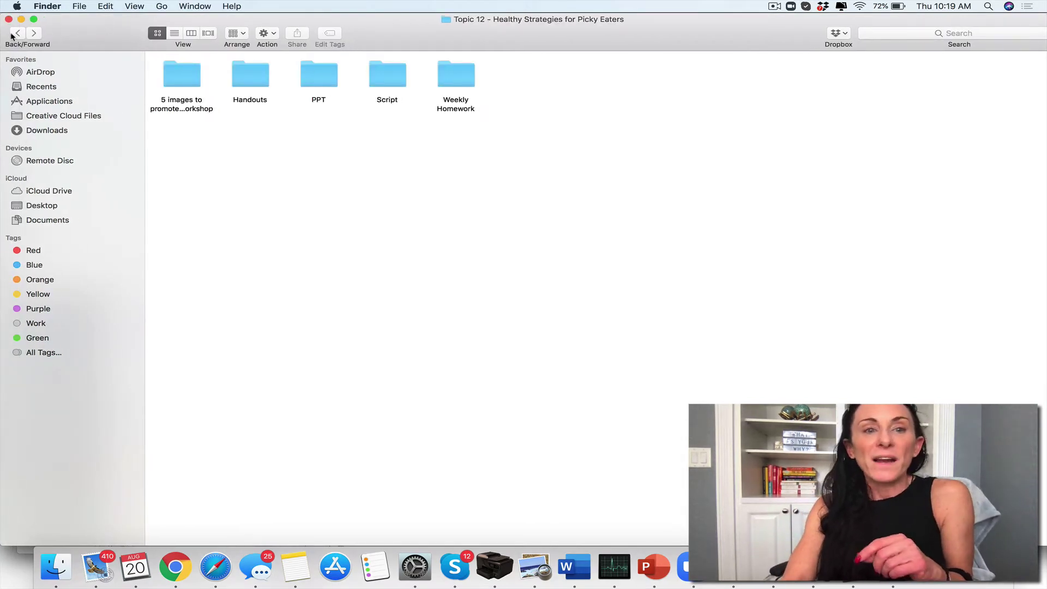
click(236, 82)
double_click(236, 81)
double_click(185, 82)
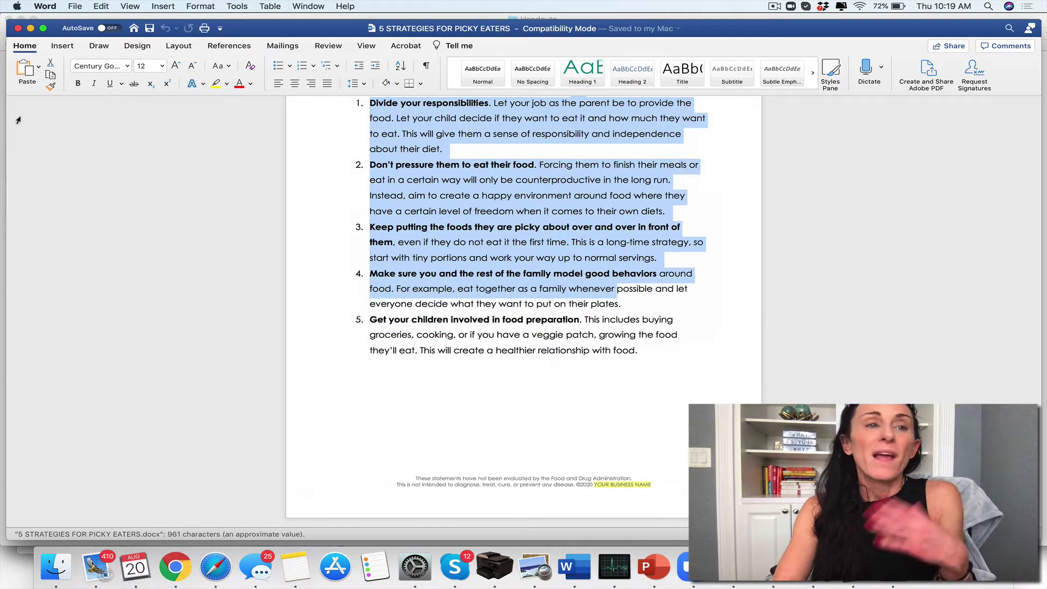
click(17, 30)
click(83, 33)
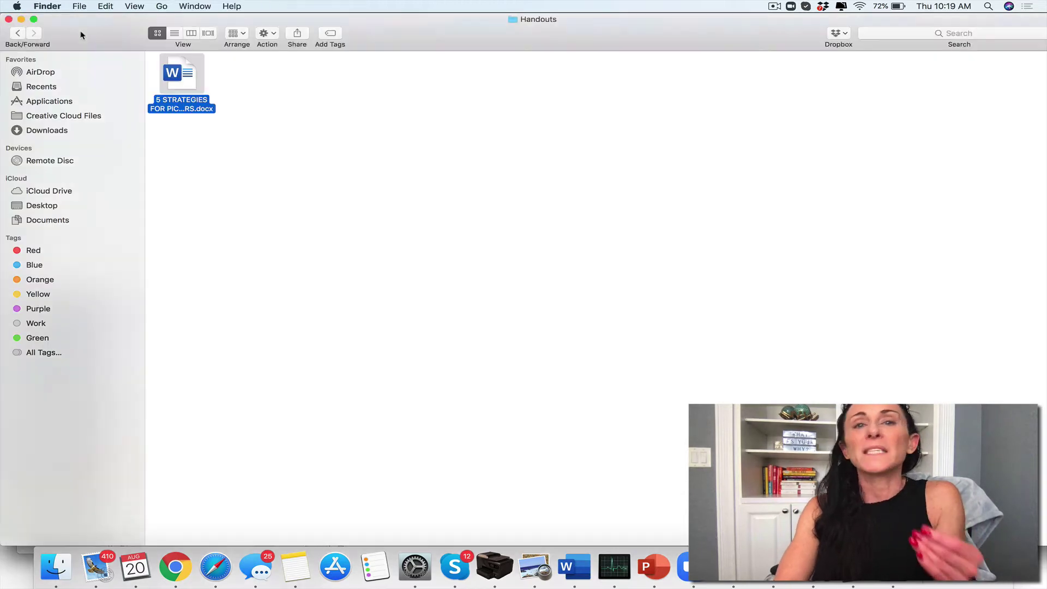
click(16, 33)
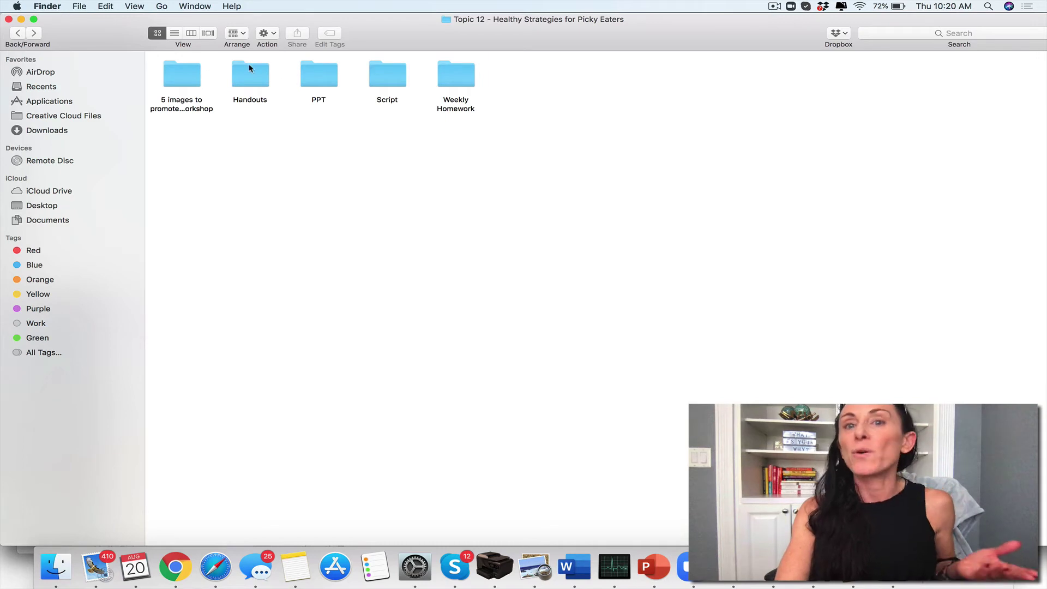
click(16, 33)
double_click(257, 77)
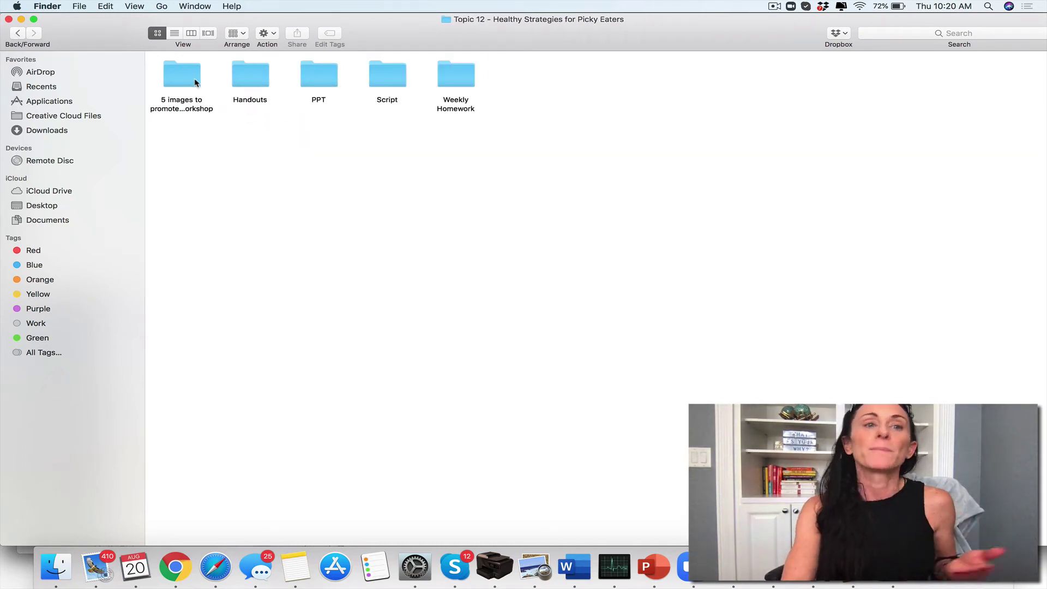
double_click(183, 78)
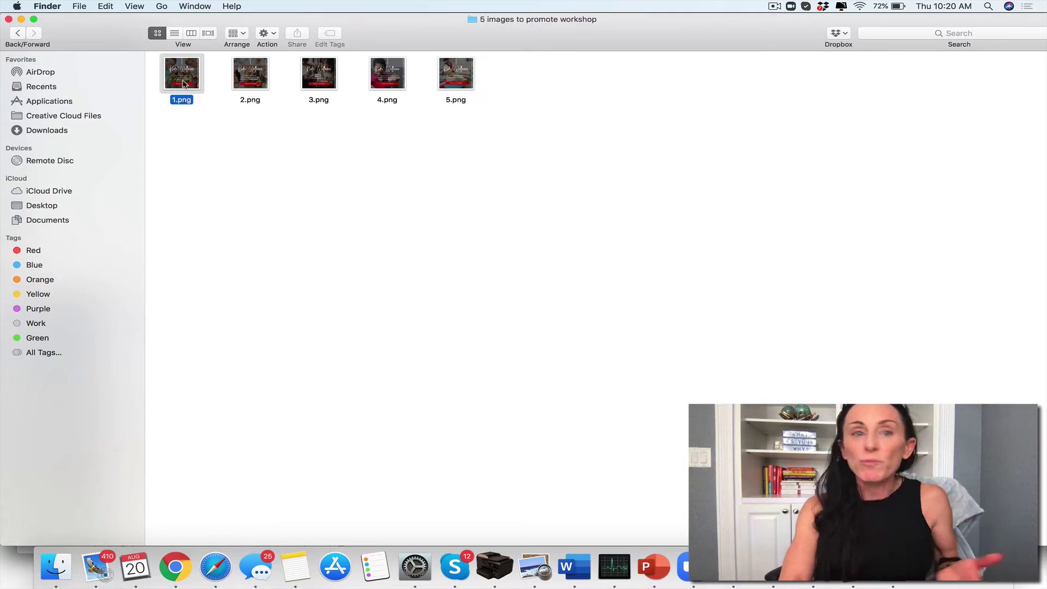
double_click(183, 83)
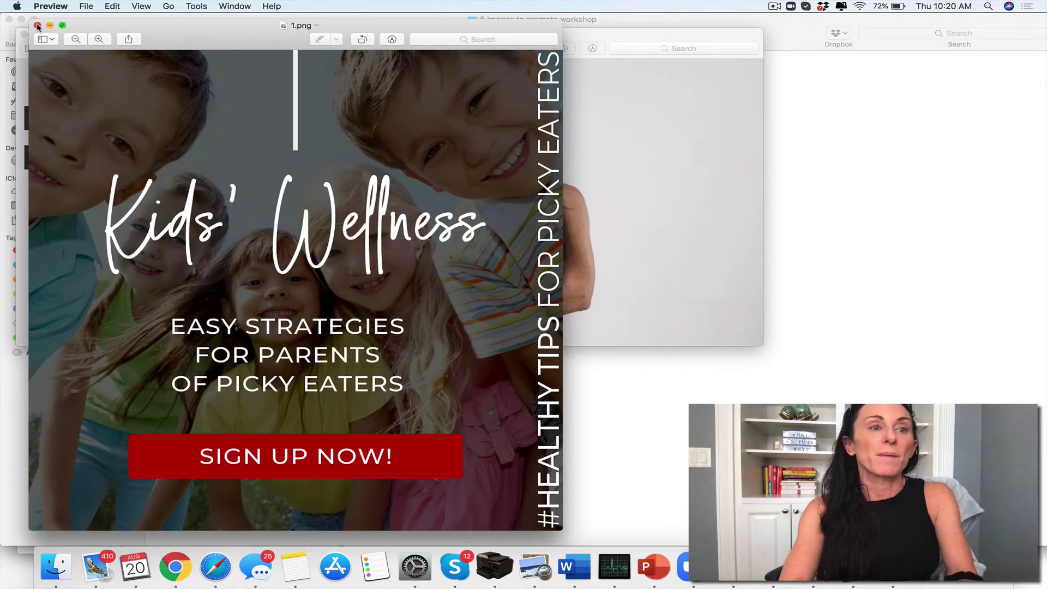
click(24, 34)
click(37, 26)
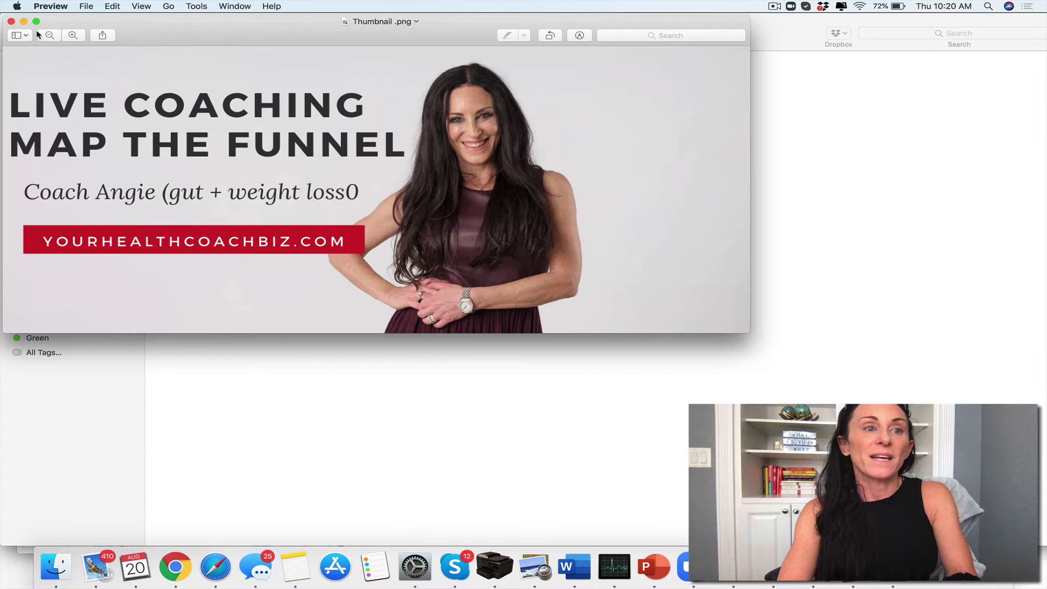
click(12, 23)
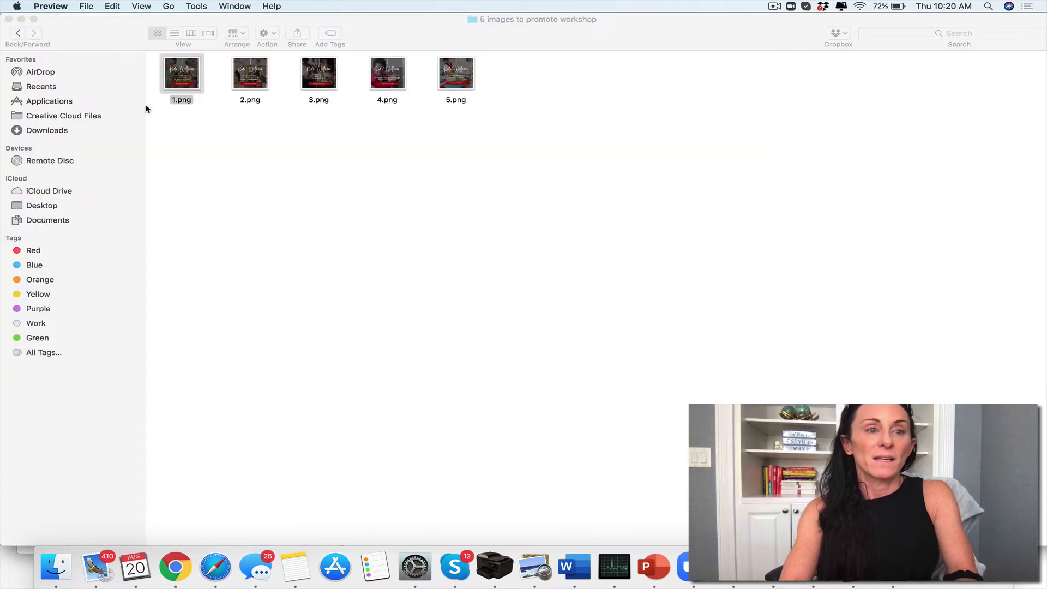
click(17, 34)
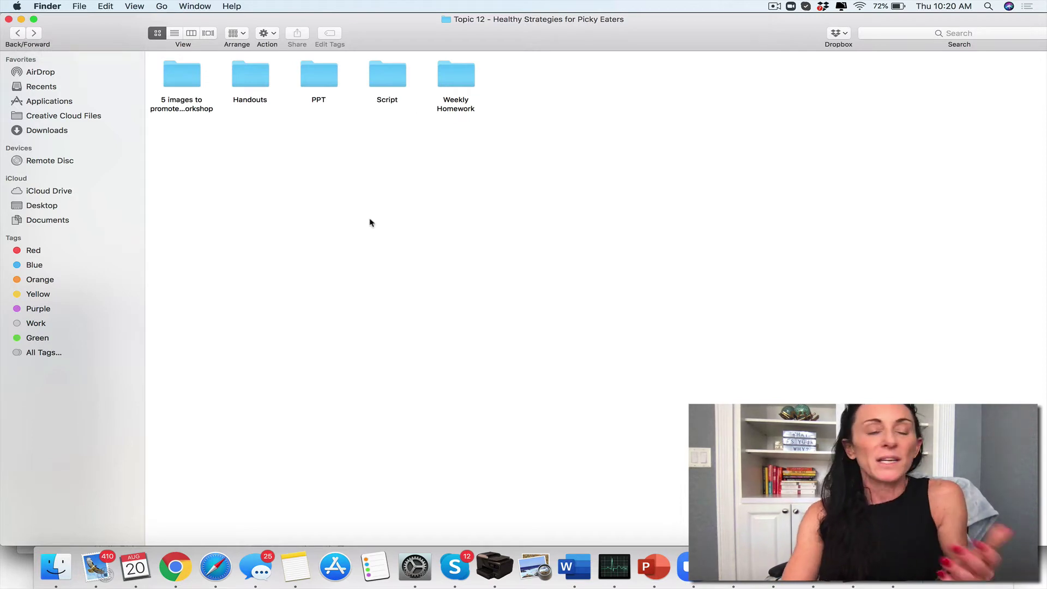
- Navigate into Month 12 > Month 12 Recipe Guide and open the Recipe Guide document
click(16, 34)
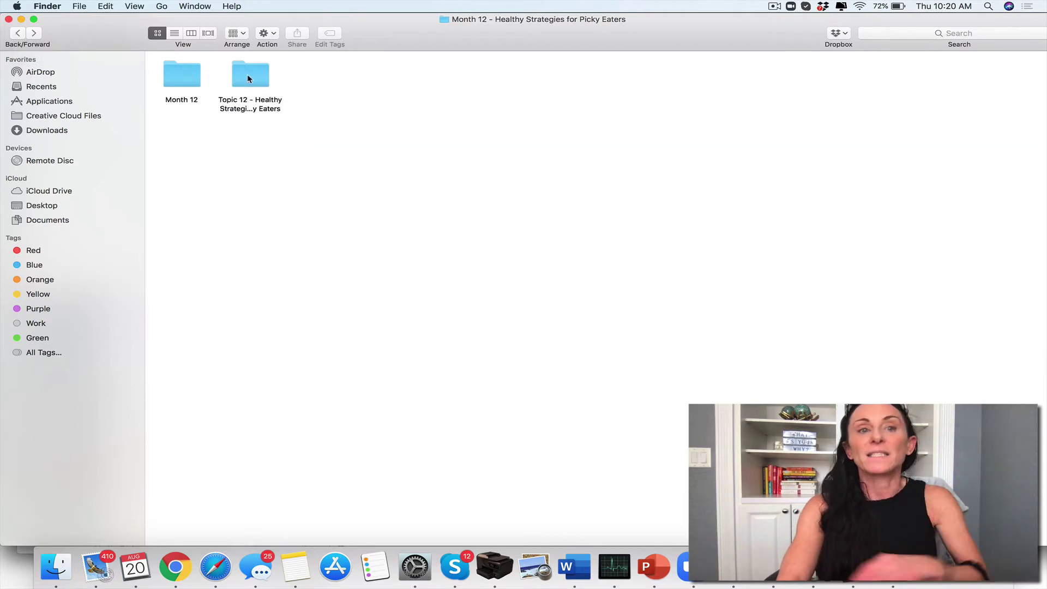
double_click(190, 77)
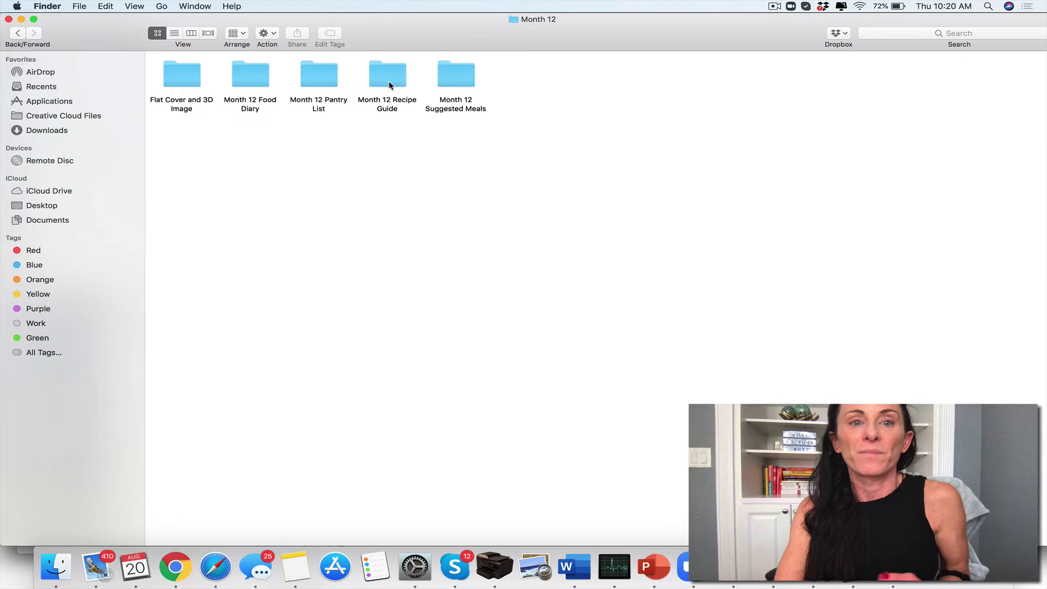
double_click(386, 78)
double_click(187, 81)
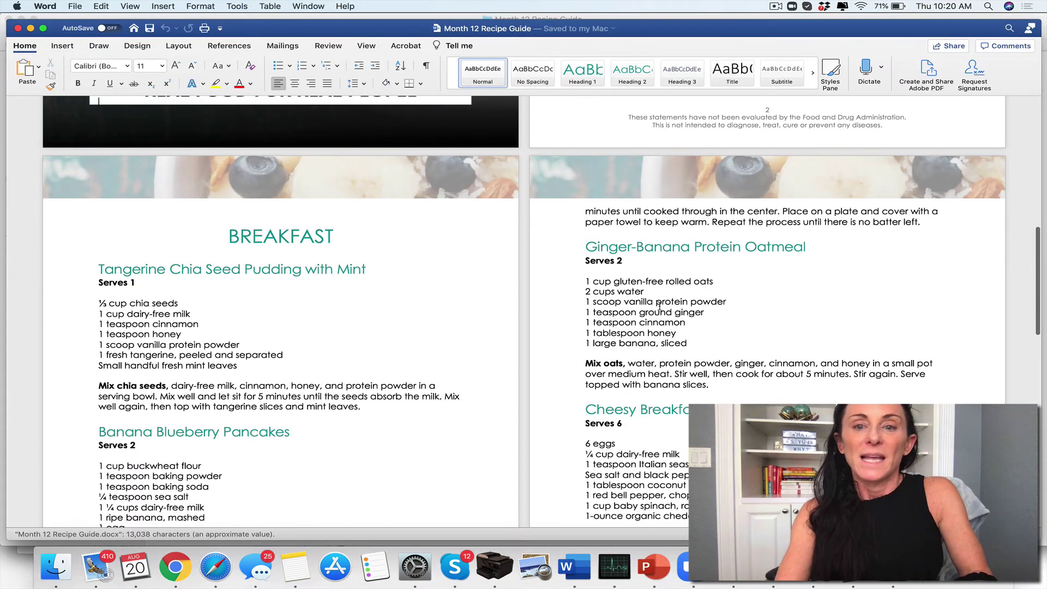
mouse_move(619, 329)
mouse_down()
mouse_move(590, 509)
mouse_move(639, 489)
mouse_move(638, 524)
mouse_up()
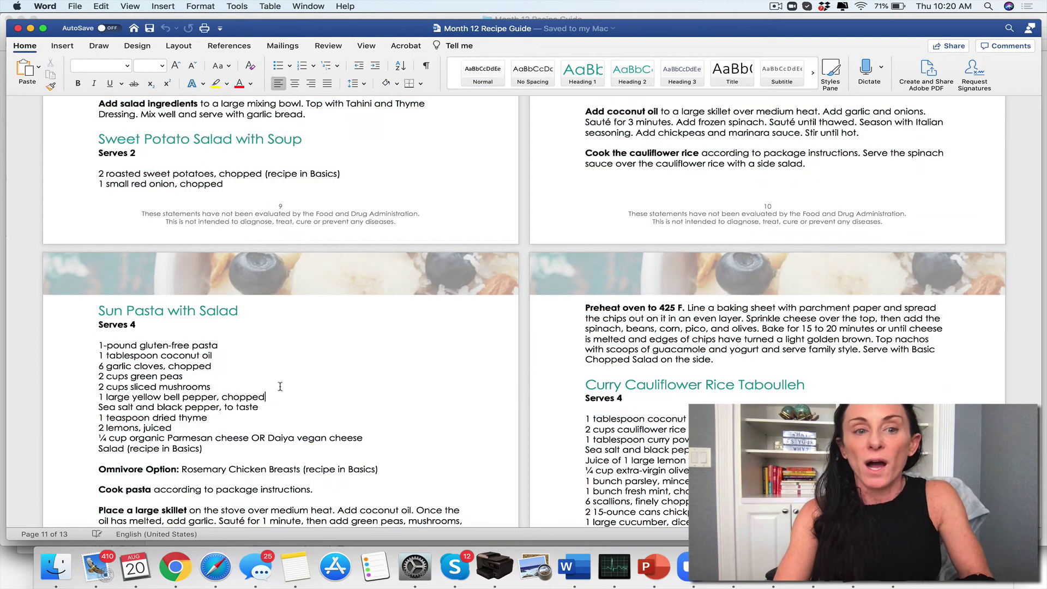
mouse_move(290, 295)
mouse_down()
mouse_move(283, 434)
mouse_move(407, 430)
mouse_move(461, 405)
mouse_up()
- Clear the selection, close the recipe guide, and return to the Month 12 folder
click(406, 430)
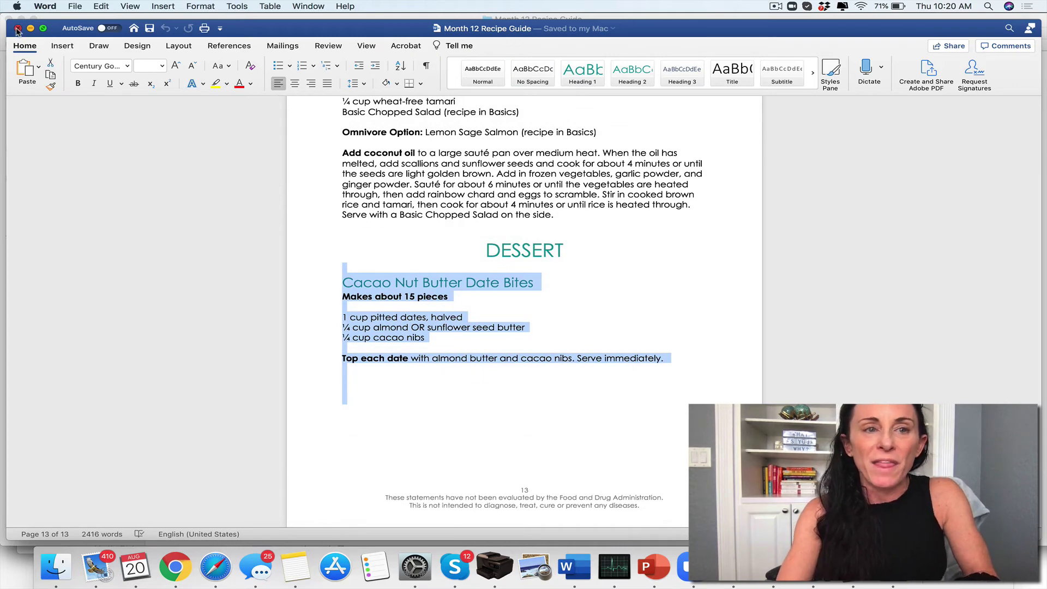
click(16, 29)
click(18, 39)
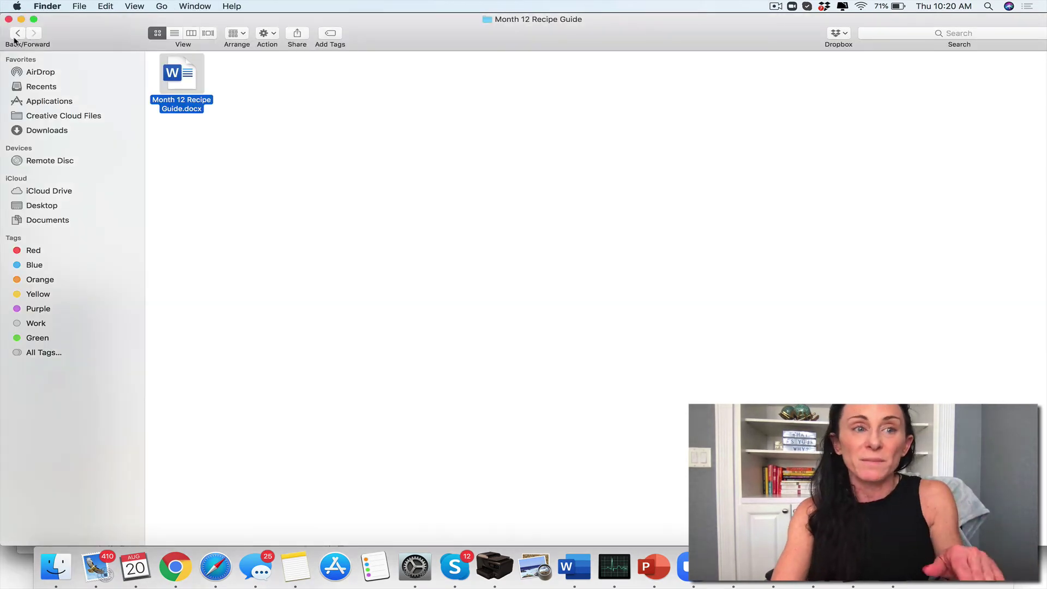
click(17, 34)
- Open Month 12-MealsWK4.docx from Suggested Meals, select all to view it, then close it
double_click(442, 77)
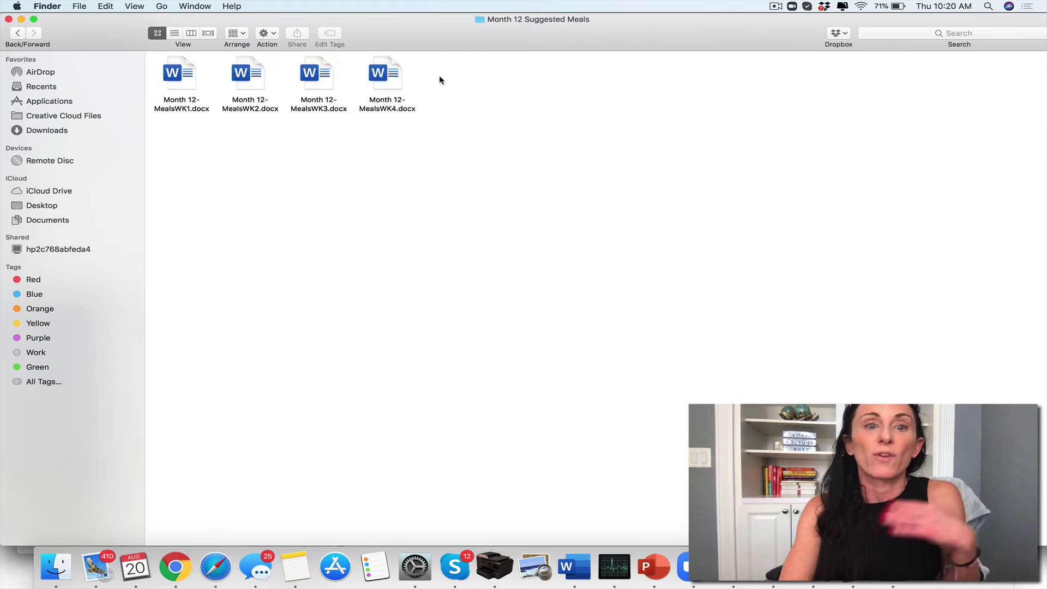
double_click(386, 77)
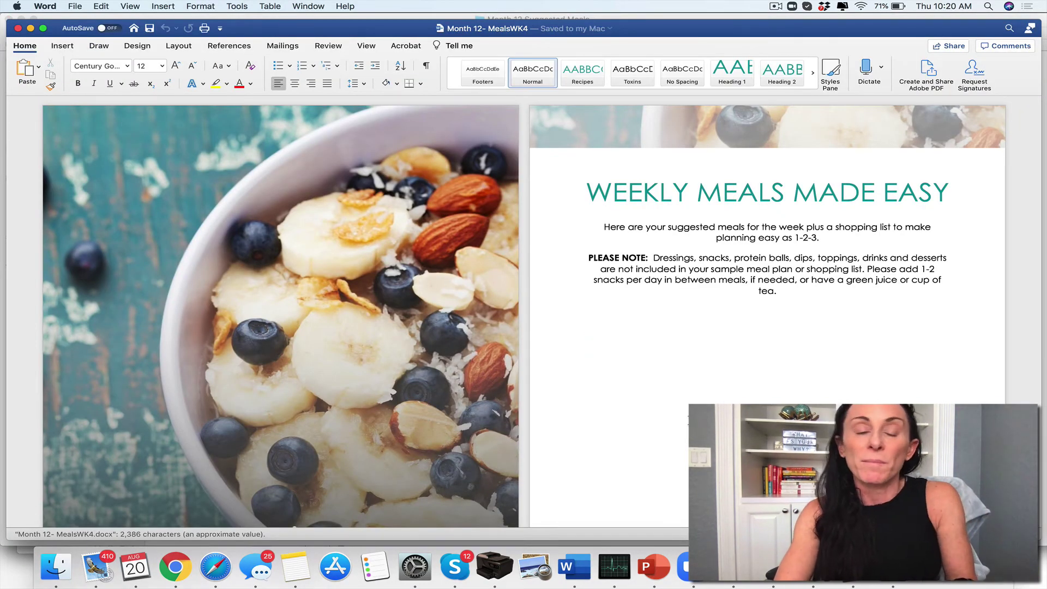
key(super+a)
scroll(708, 390, down, 10)
scroll(709, 389, down, 5)
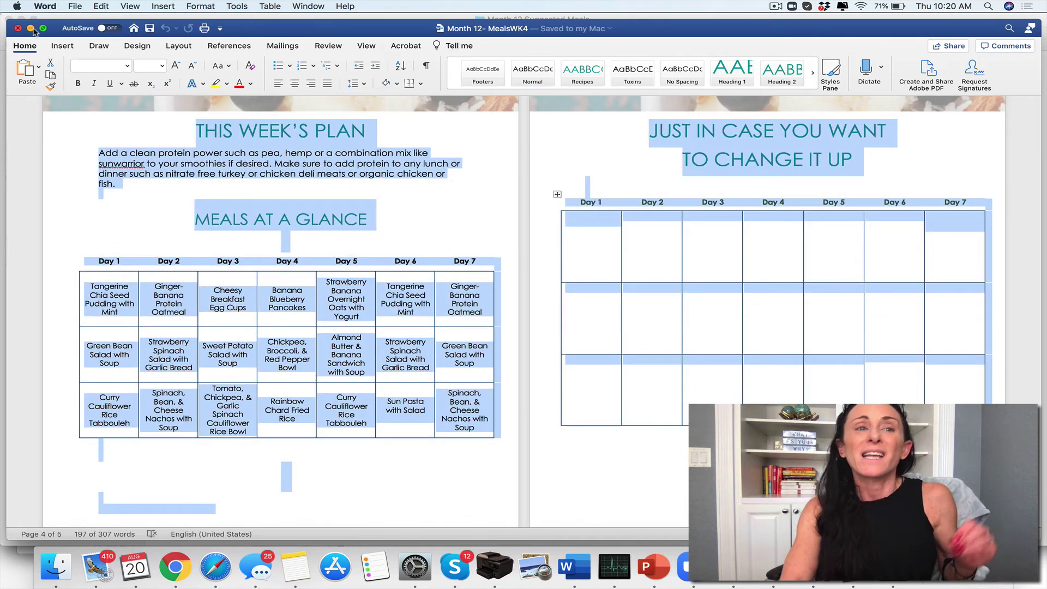
click(18, 29)
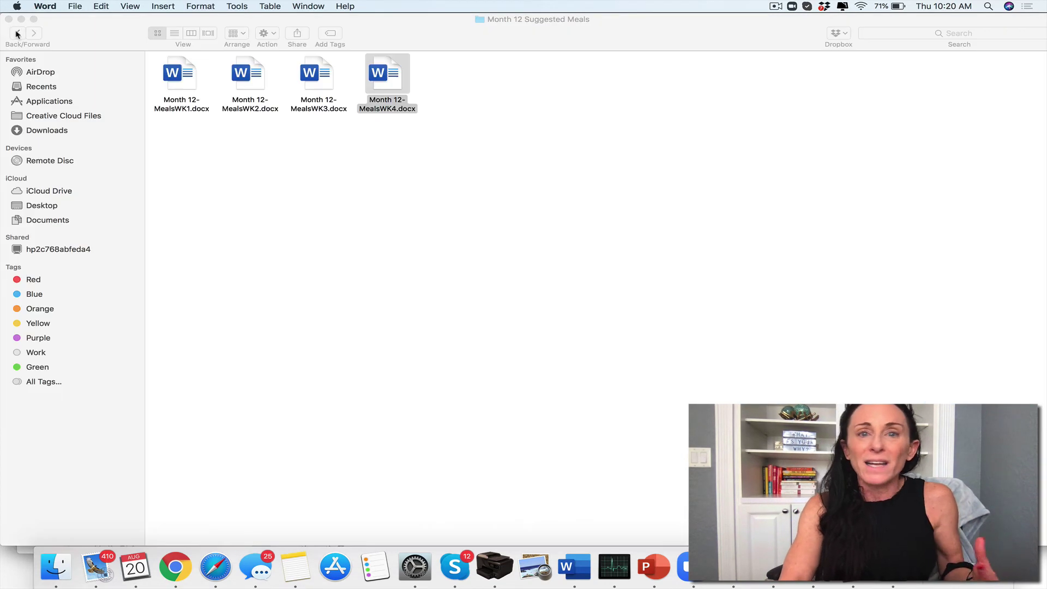
click(73, 40)
click(18, 33)
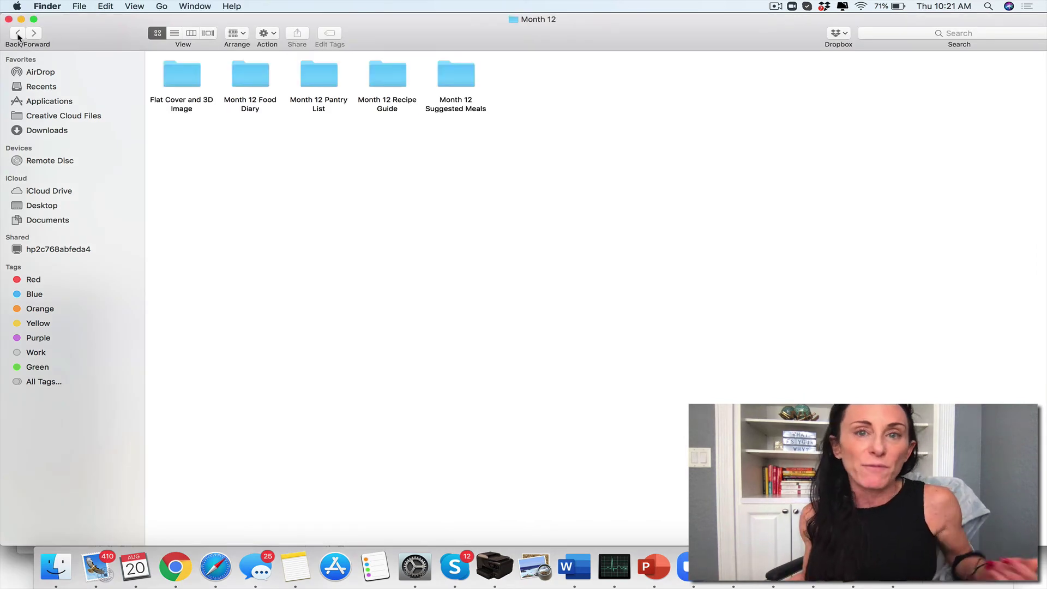